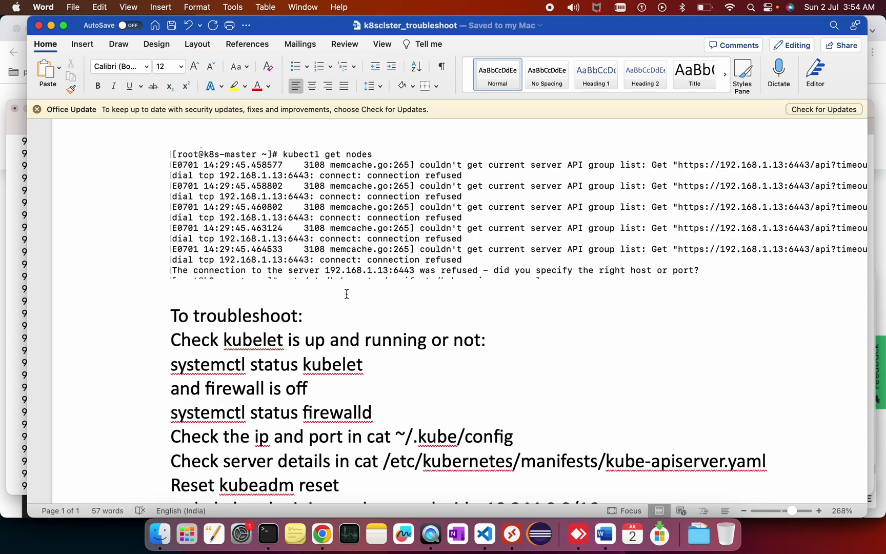
- Clear the terminal on the master node after a glance at the checklist
click(20, 328)
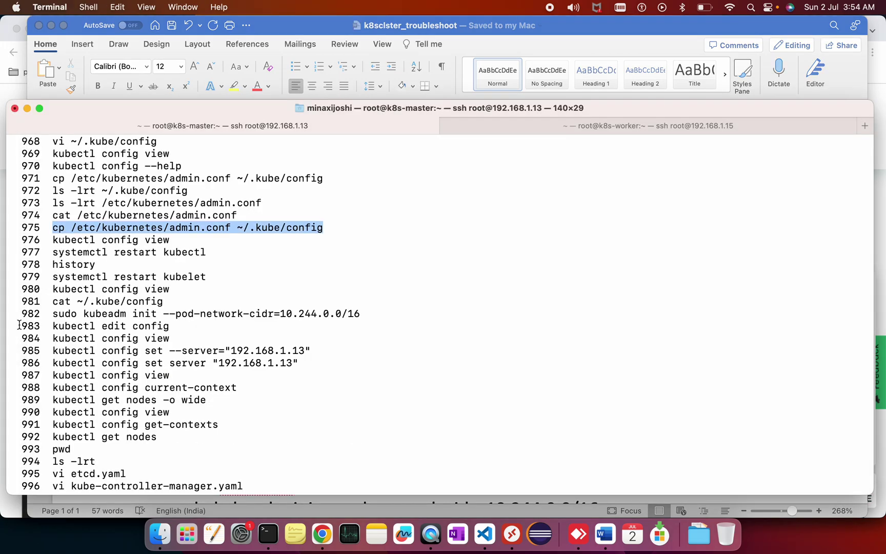
scroll(19, 325, down, 5)
text(clear)
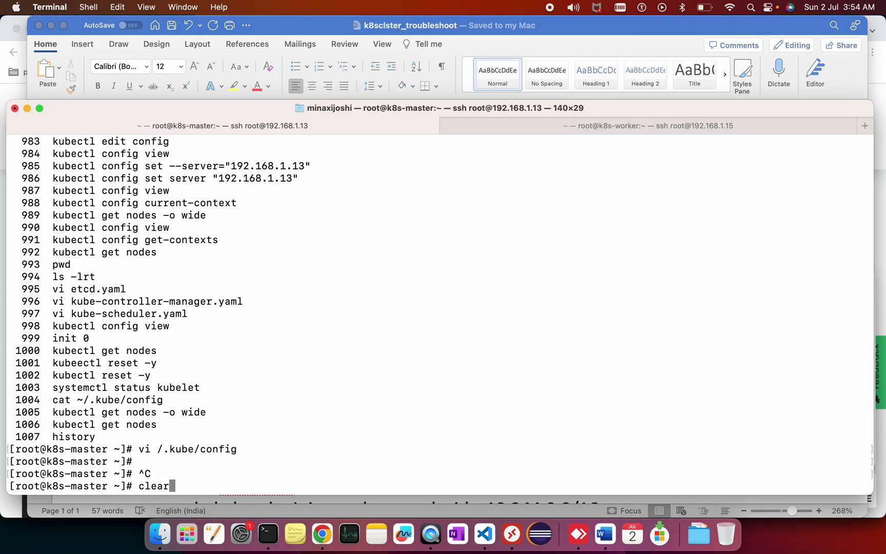
key(Return)
key(super+Tab)
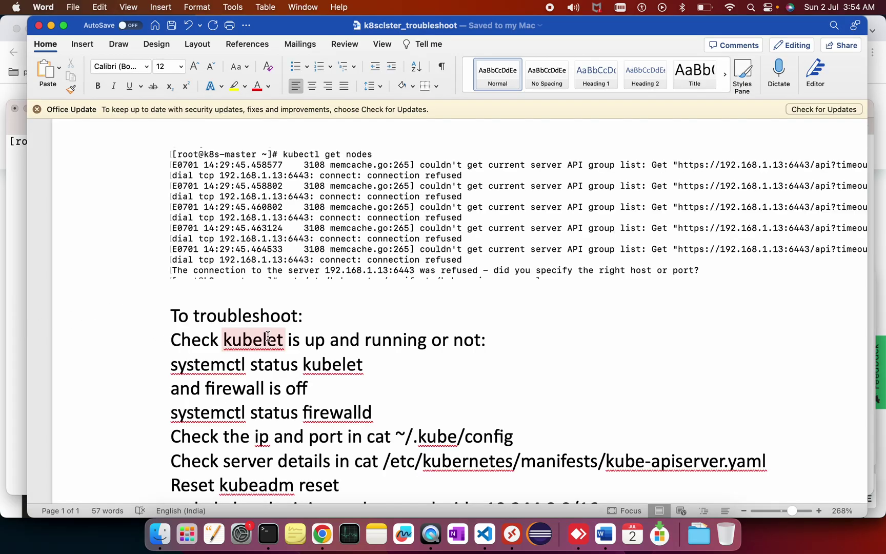
key(super+Tab)
text(syst)
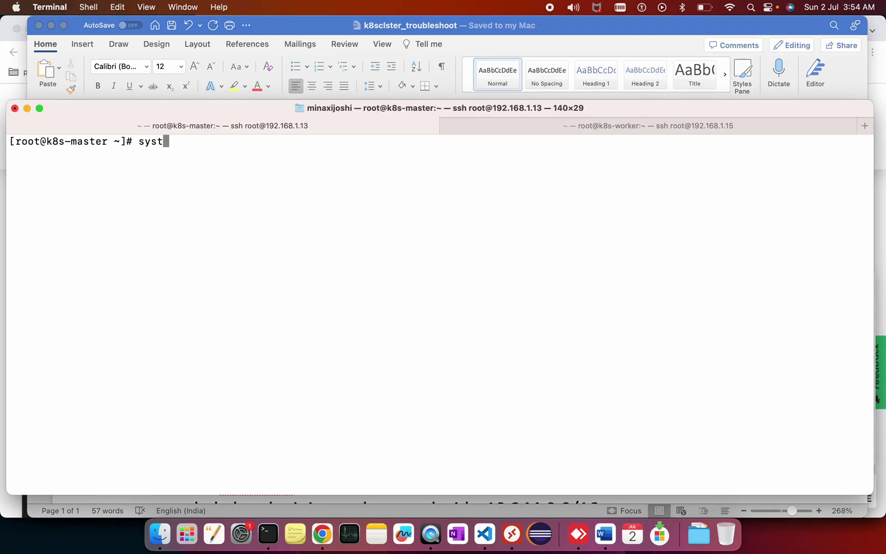
text(emctl )
text(status)
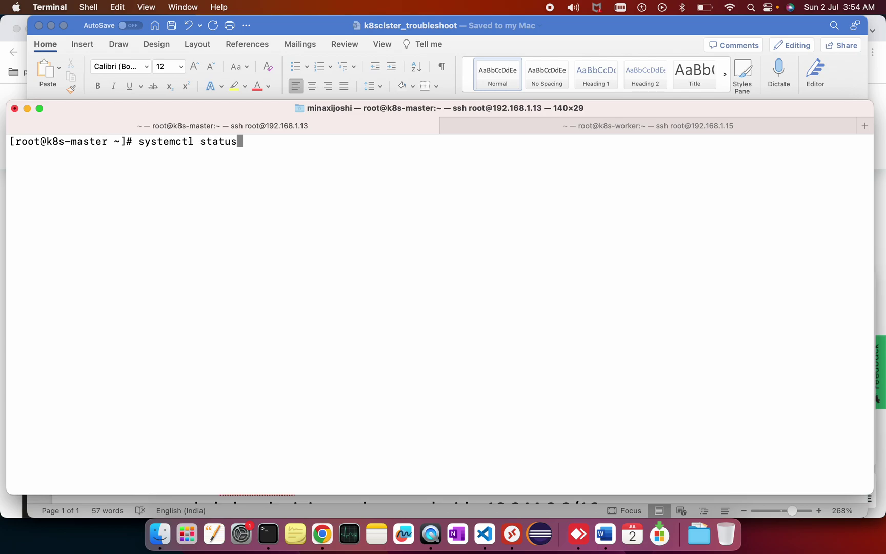
text( kubelet)
- Run systemctl status kubelet, confirm it reports active (running), and return to the prompt
key(Return)
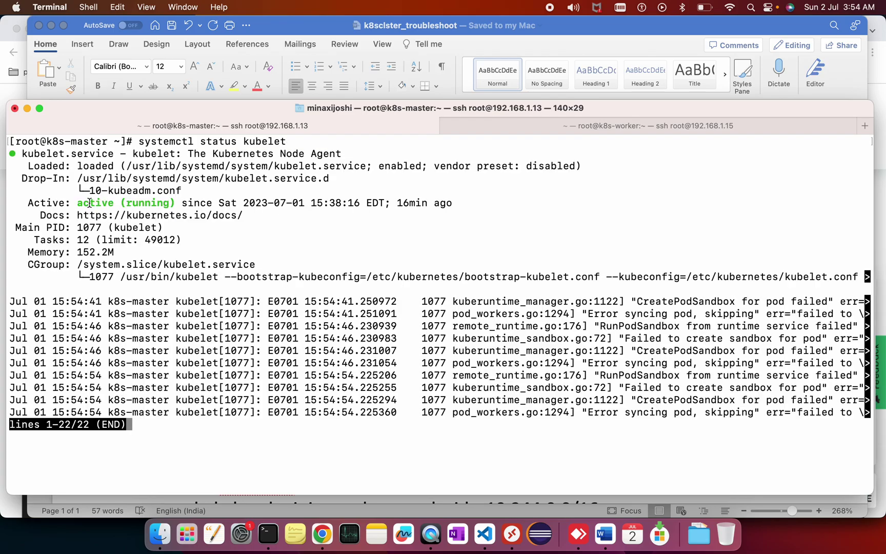
drag(77, 203, 176, 206)
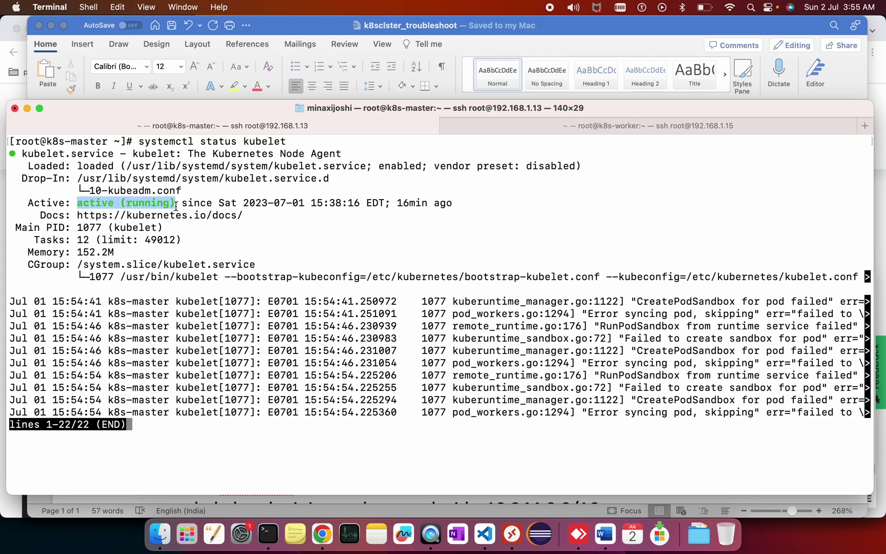
drag(140, 141, 296, 139)
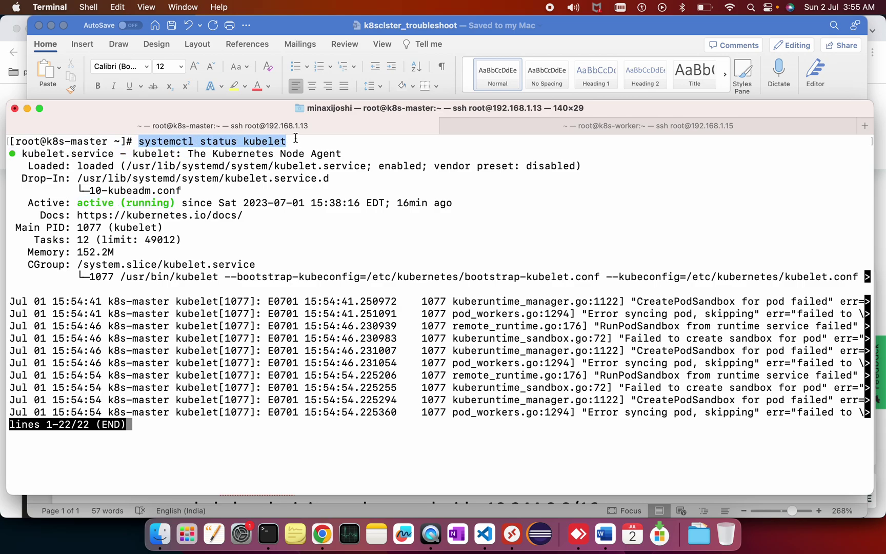
key(q)
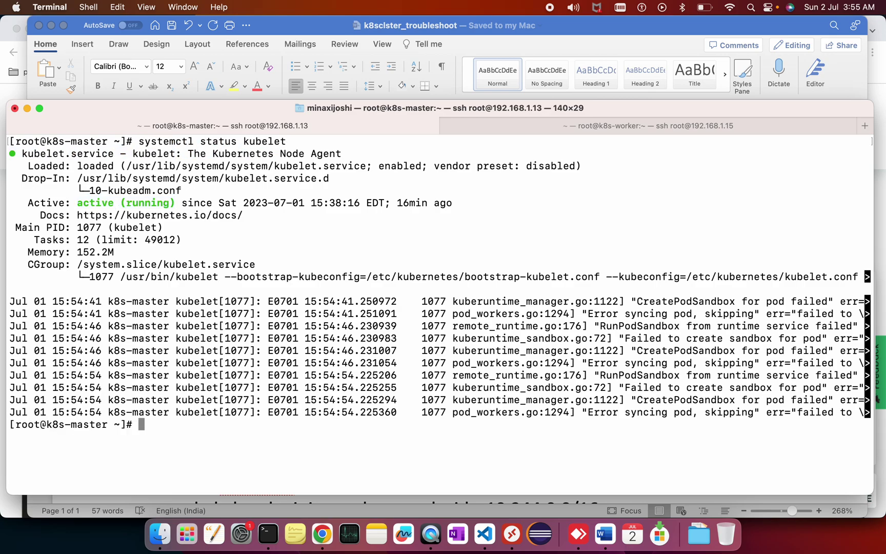
key(super+Tab)
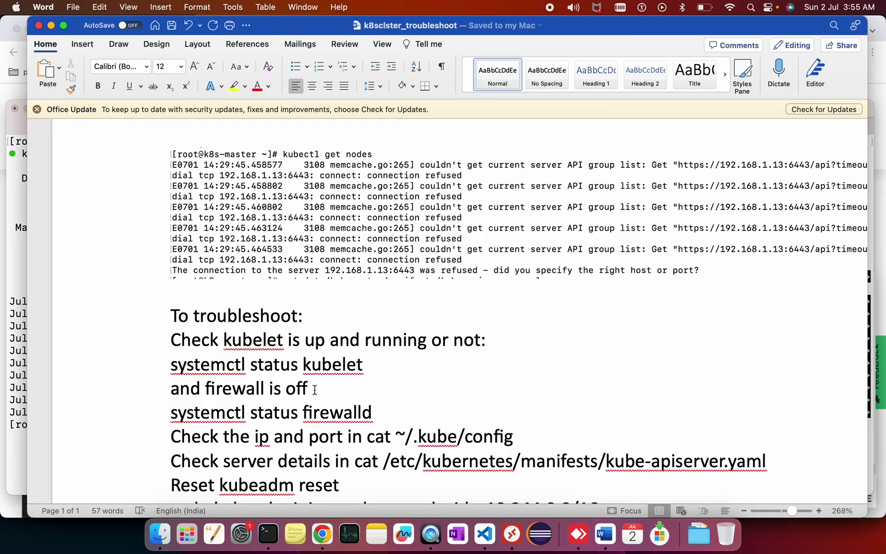
- Run systemctl status firewalld and confirm the firewall daemon is inactive (dead)
key(super+Tab)
text(sy)
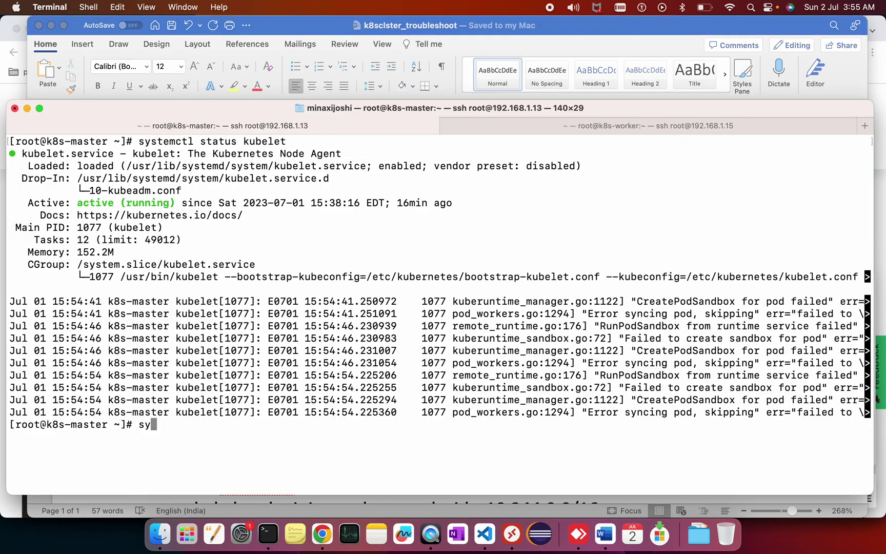
text(stemctl )
text(status f)
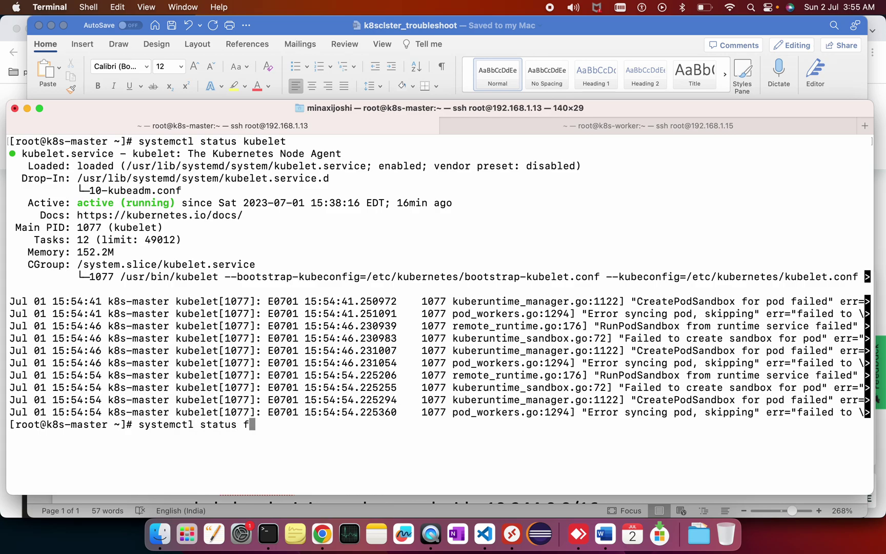
text(irewalld)
key(Return)
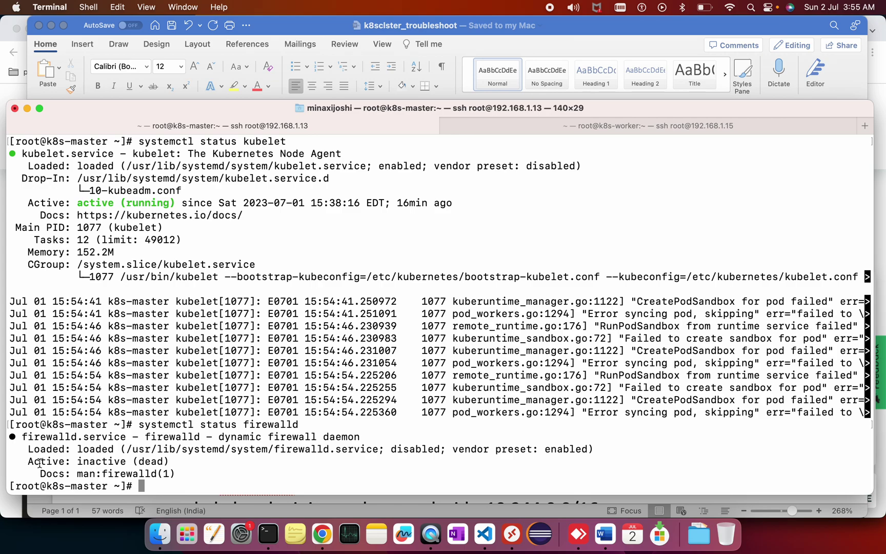
double_click(79, 463)
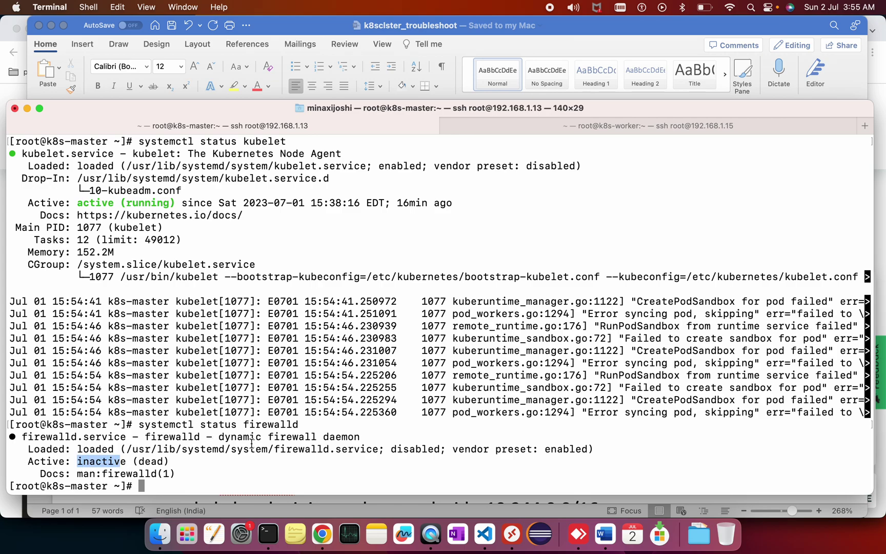
- Review the checklist's ip and port step and mark cat ~/.kube/config as the next command
key(super+Tab)
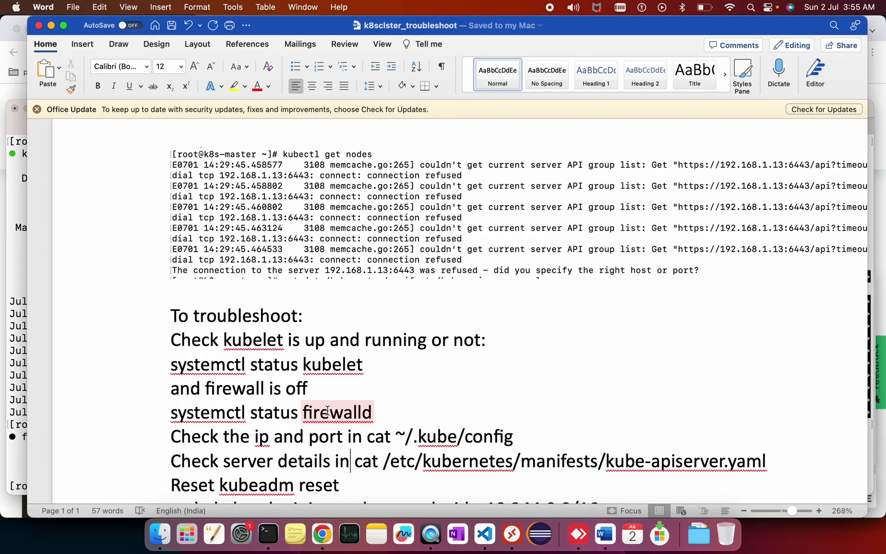
scroll(326, 410, down, 3)
scroll(326, 410, down, 2)
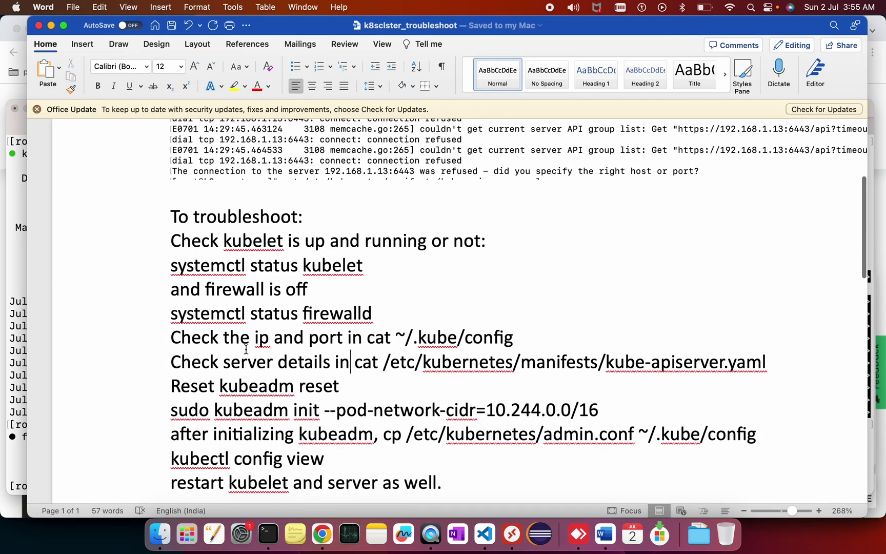
drag(171, 337, 401, 330)
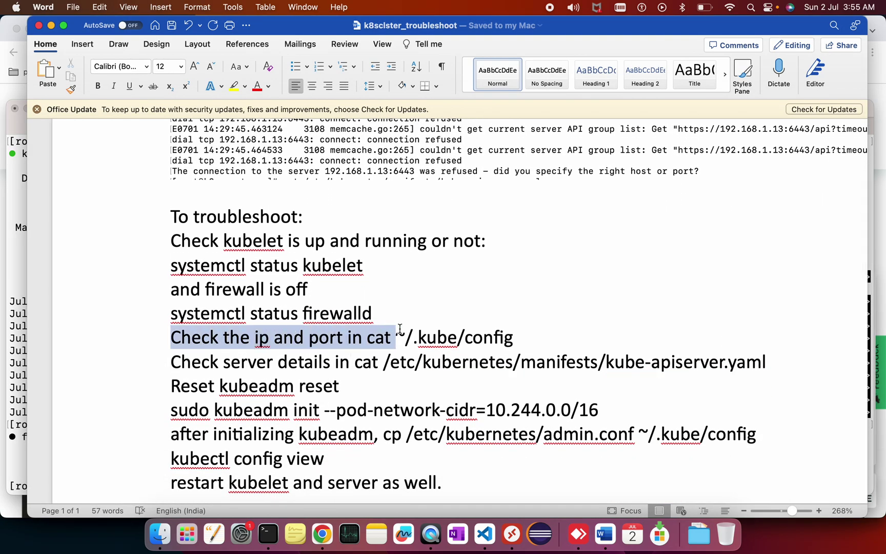
double_click(493, 338)
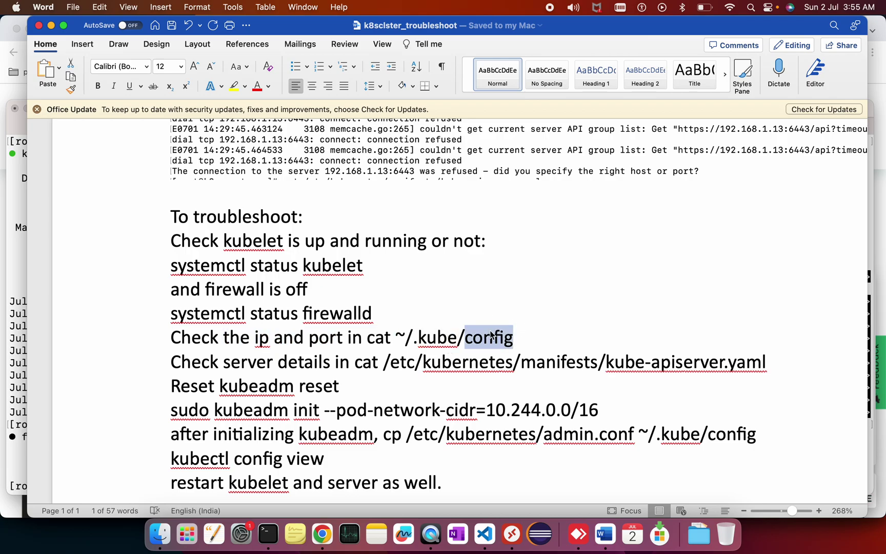
click(518, 339)
drag(367, 337, 500, 338)
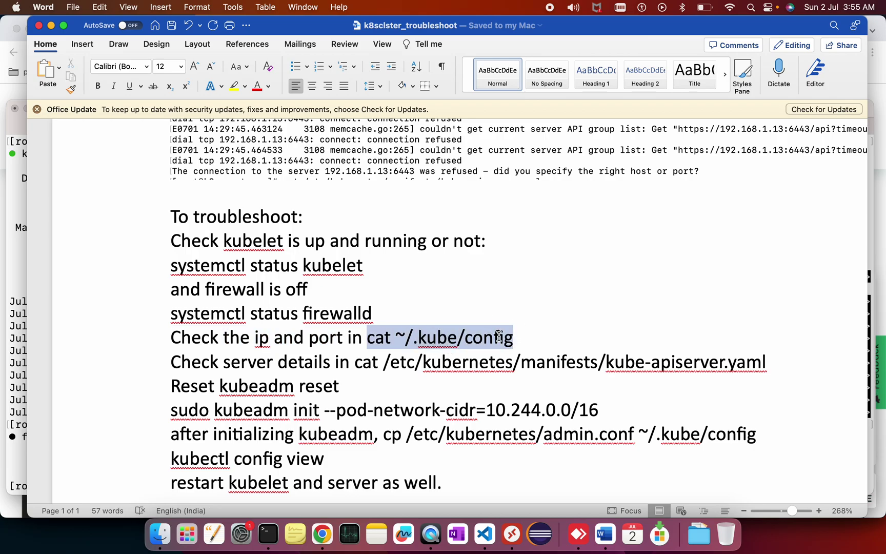
key(super+c)
- Print ~/.kube/config and verify the server line shows 192.168.1.13 on port 6443
key(super+Tab)
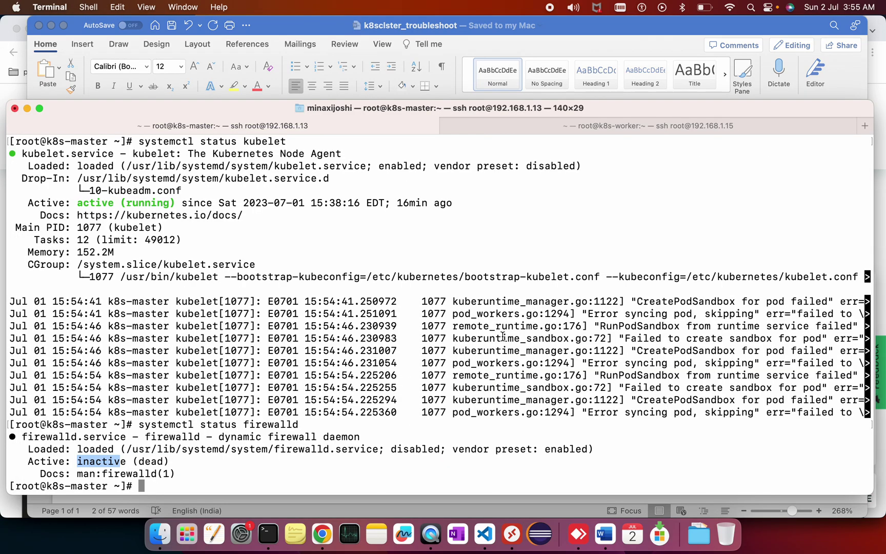
text(cat ~/.kube/)
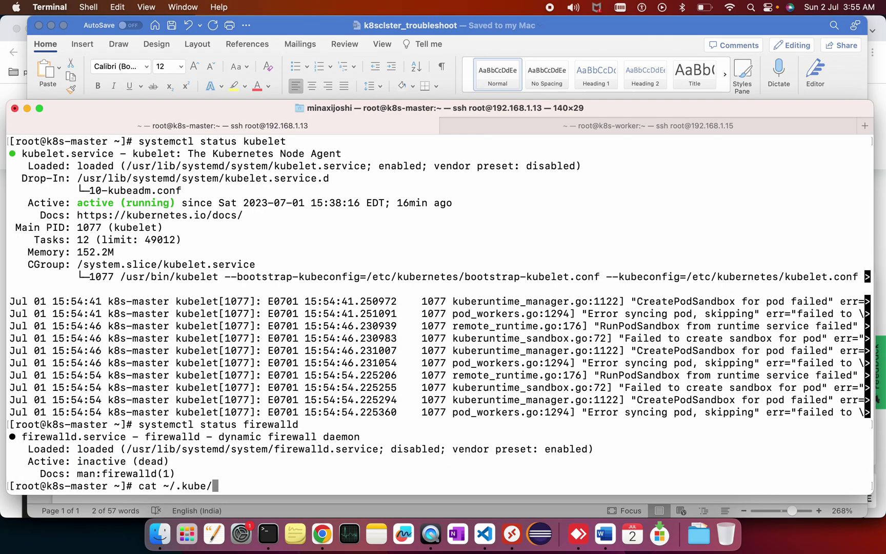
text(config)
key(Return)
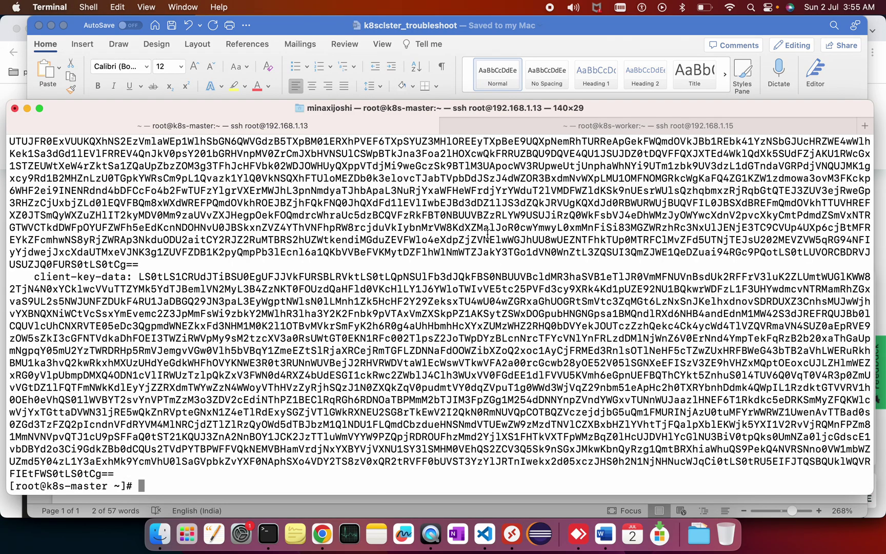
scroll(345, 237, up, 5)
scroll(346, 237, up, 5)
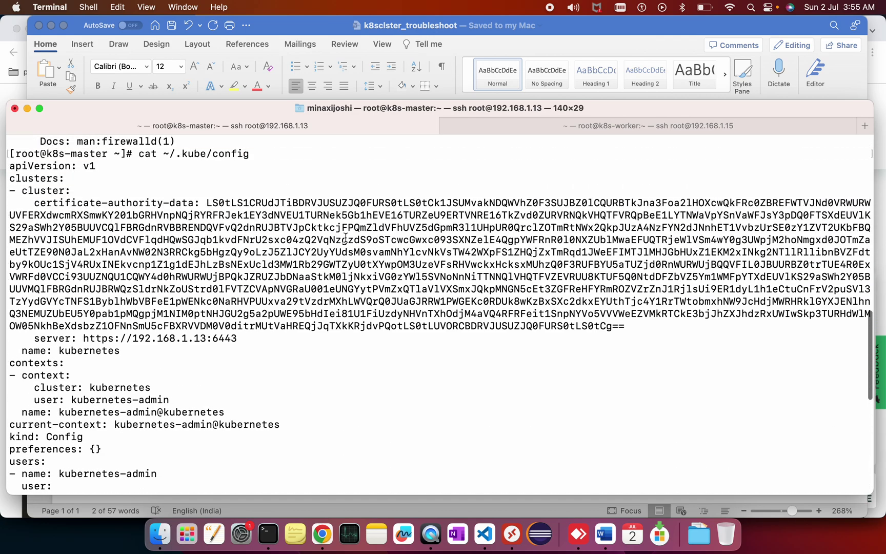
scroll(273, 274, up, 5)
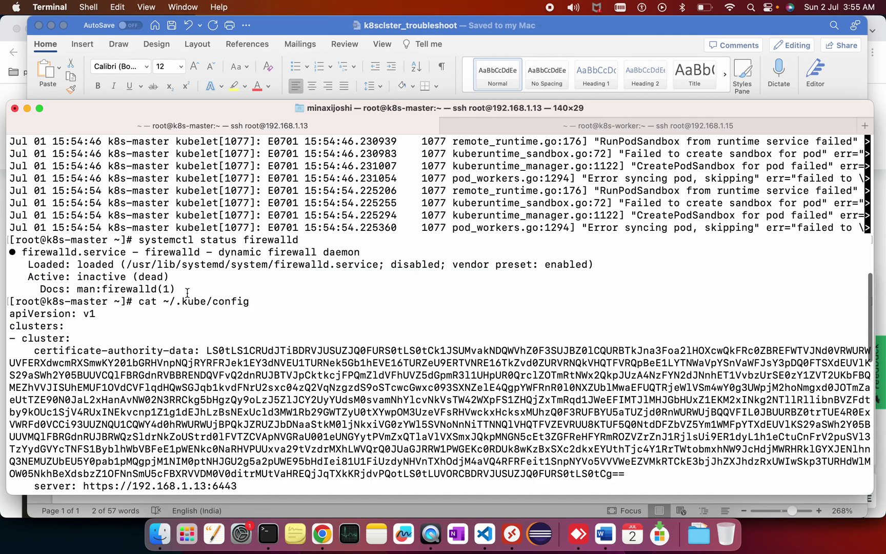
scroll(188, 293, down, 5)
scroll(140, 304, down, 1)
drag(85, 288, 203, 290)
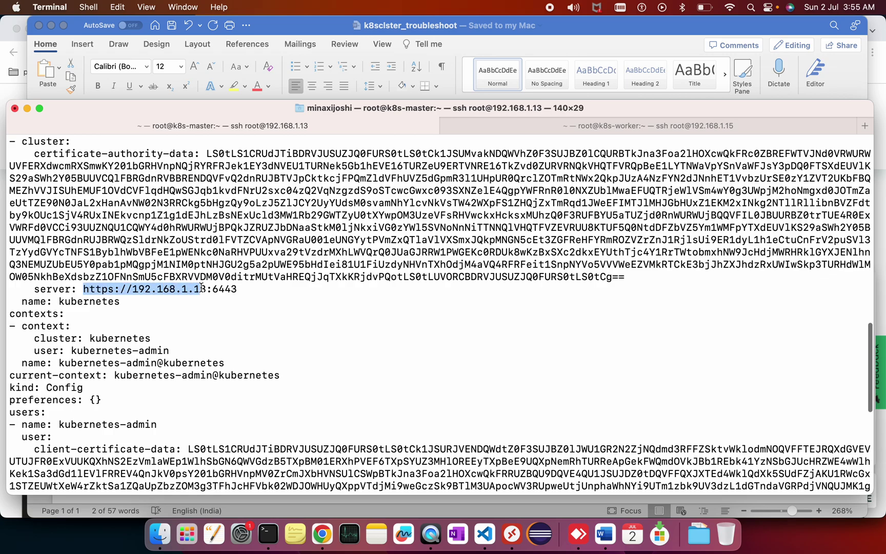
click(126, 290)
drag(134, 290, 205, 290)
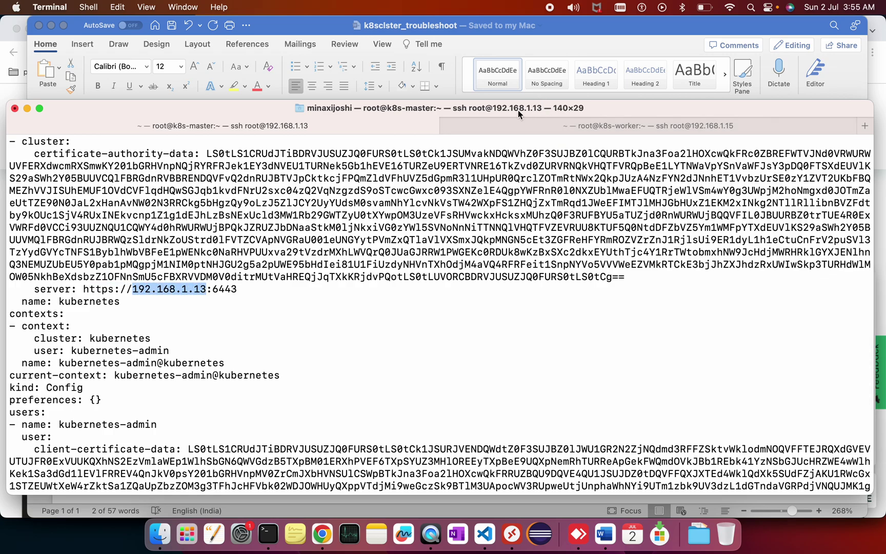
double_click(230, 289)
scroll(289, 275, up, 5)
scroll(289, 275, up, 1)
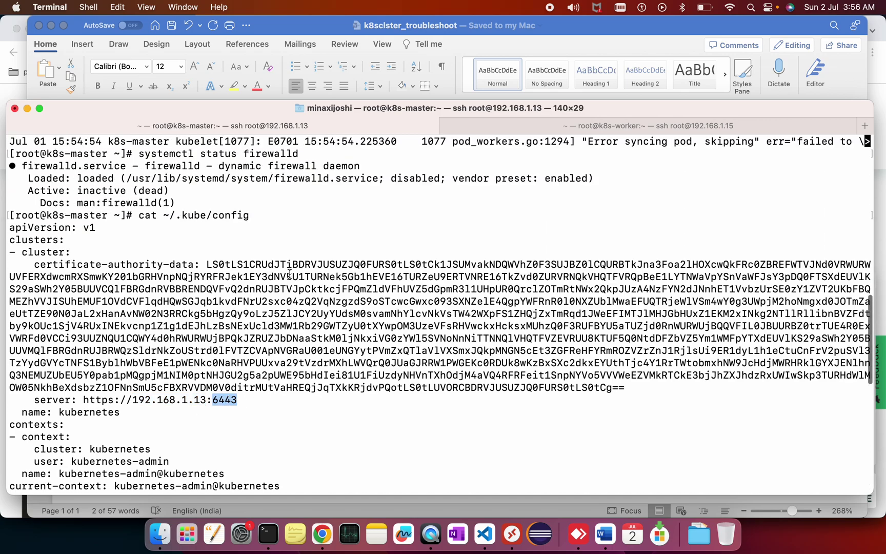
key(super+Tab)
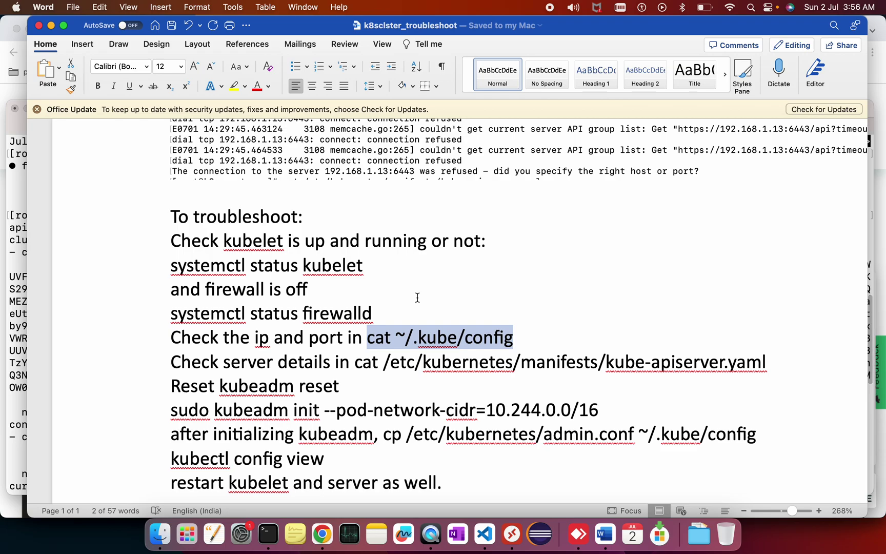
scroll(605, 190, up, 1)
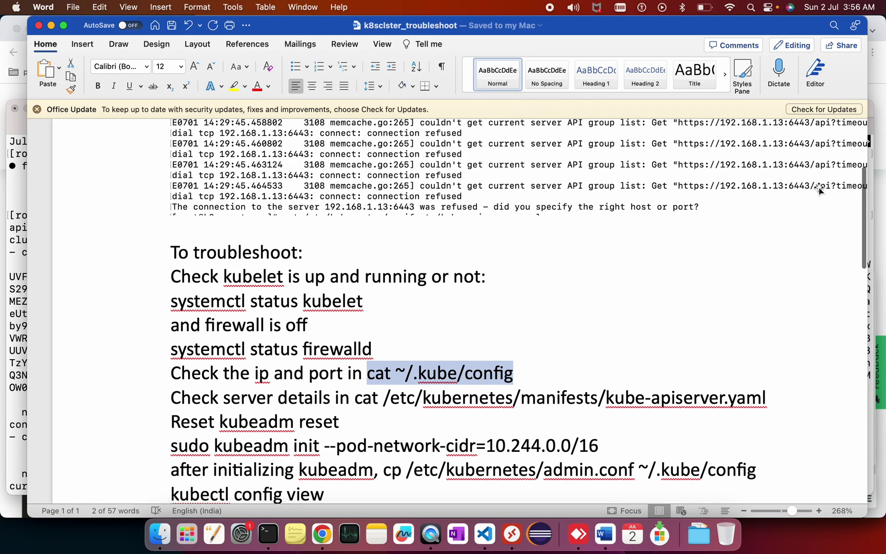
key(super+Tab)
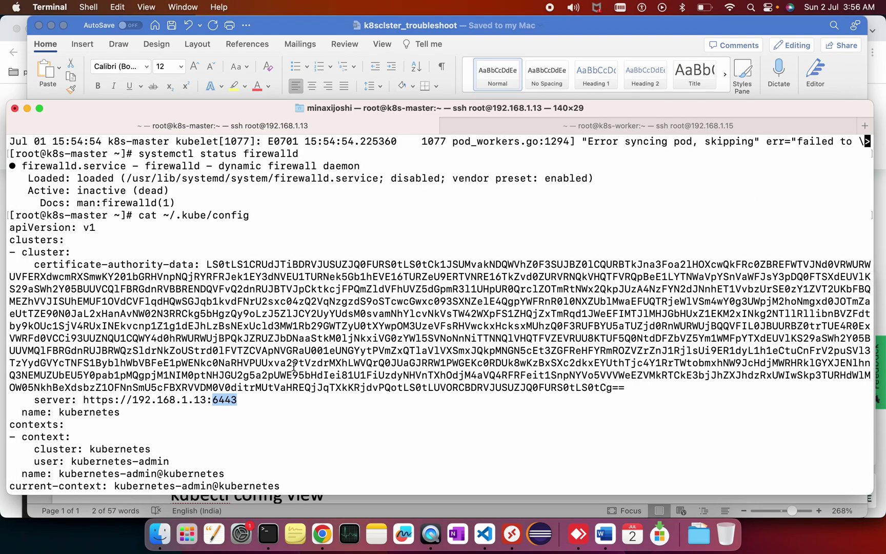
scroll(294, 367, down, 7)
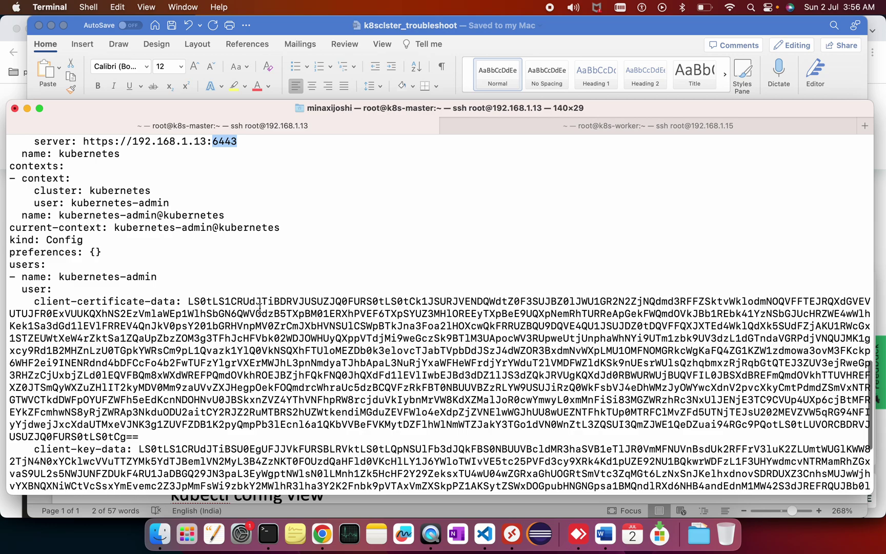
scroll(260, 308, down, 5)
key(super+Tab)
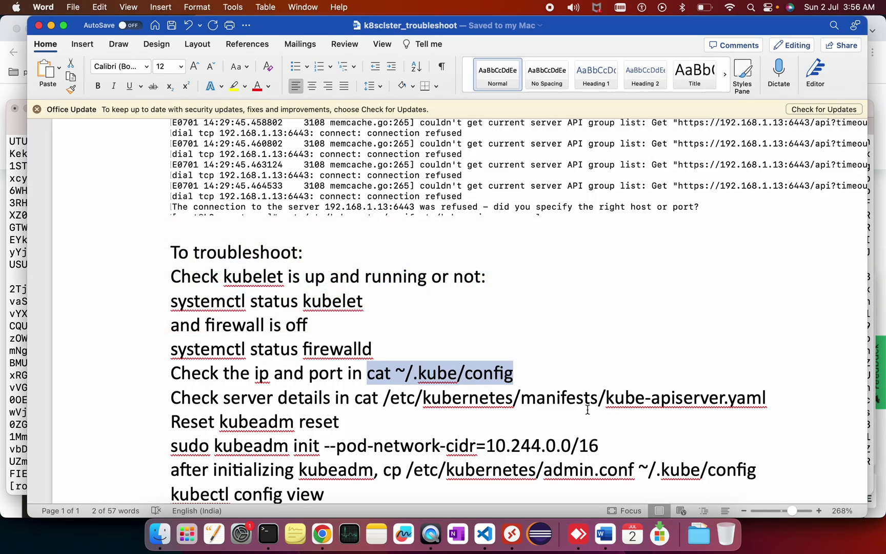
key(super+Tab)
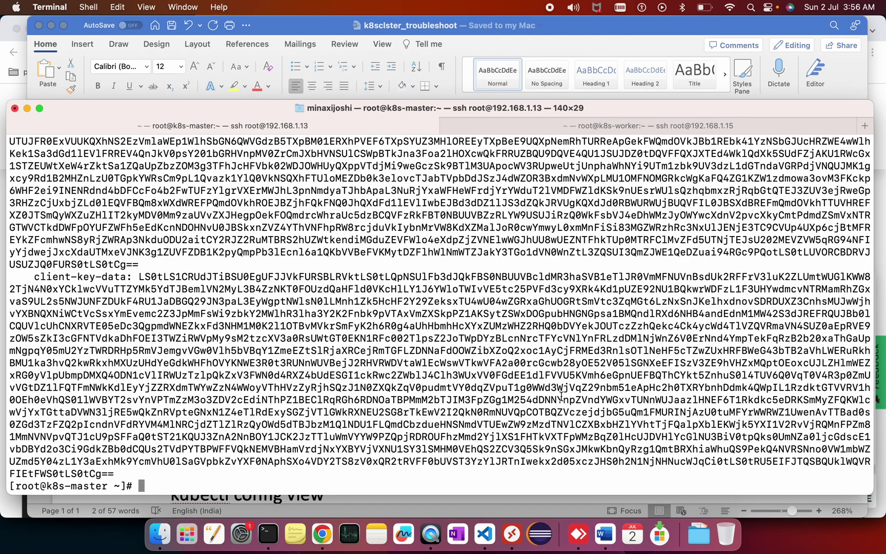
text(ca)
text(t /)
text(etc/ku)
key(Tab)
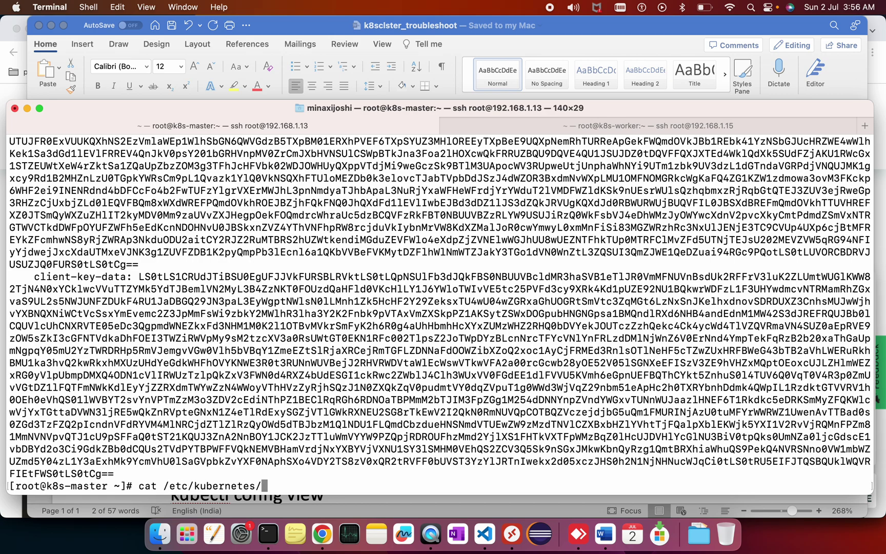
text(ma)
key(Tab)
text(k)
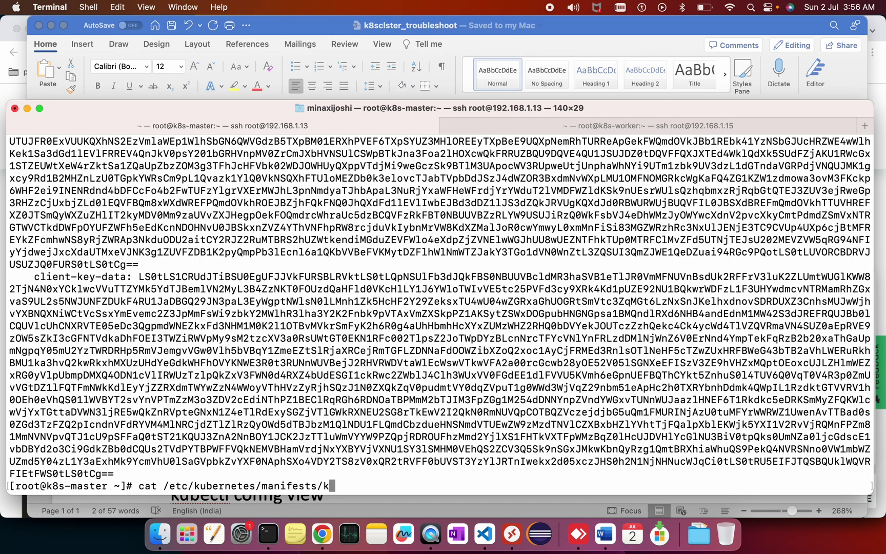
text(un)
key(BackSpace)
key(Tab)
text(a)
key(Tab)
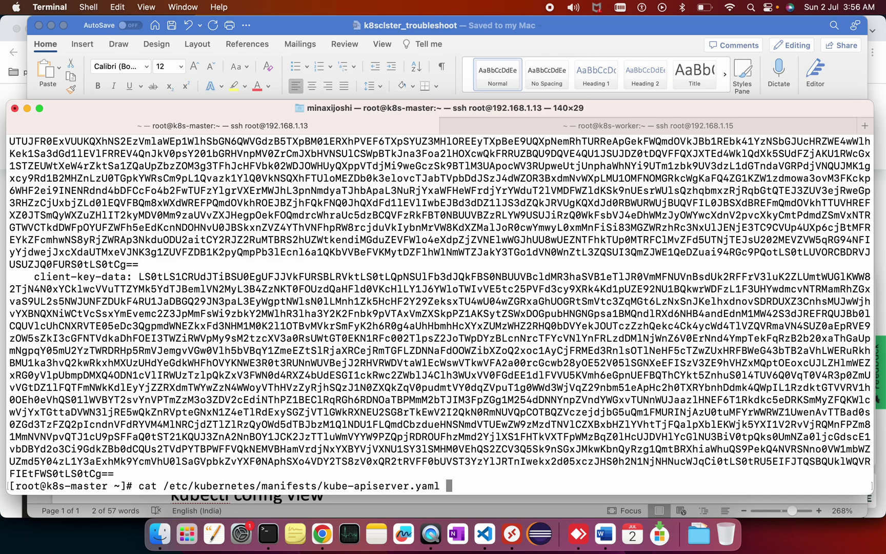
key(Return)
scroll(394, 292, up, 8)
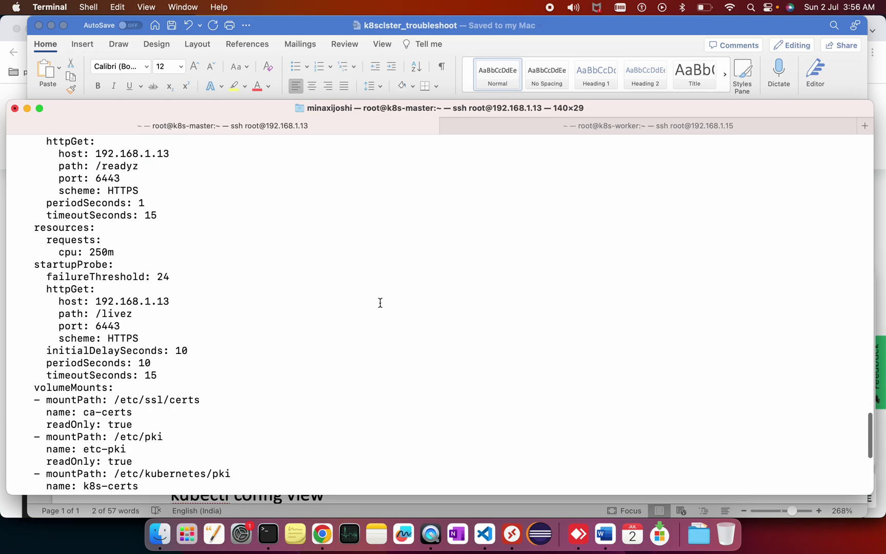
scroll(388, 298, up, 10)
scroll(380, 302, up, 8)
scroll(380, 303, up, 10)
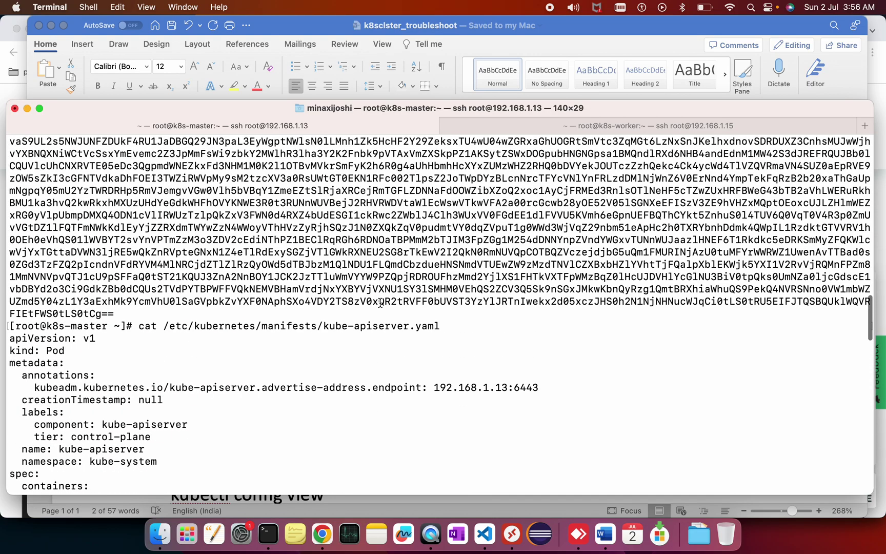
scroll(380, 302, up, 2)
scroll(380, 302, down, 3)
scroll(381, 304, down, 2)
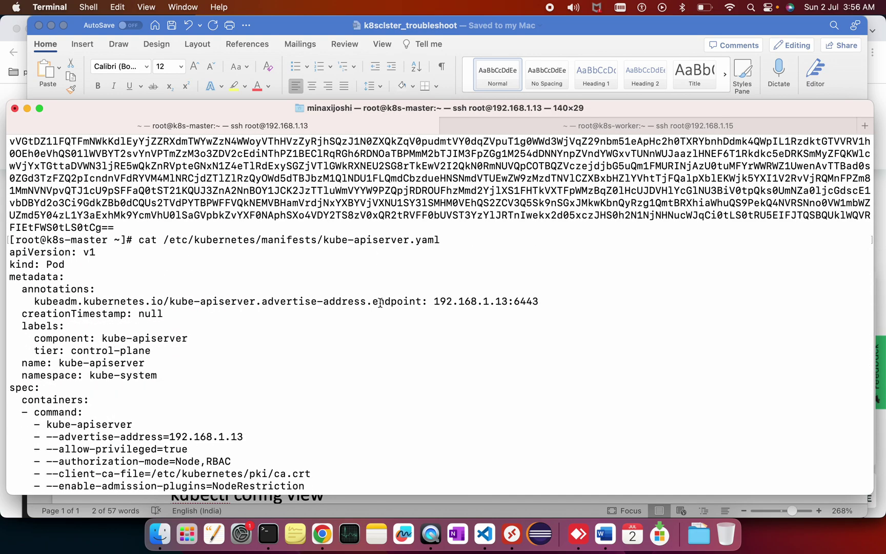
drag(436, 302, 539, 302)
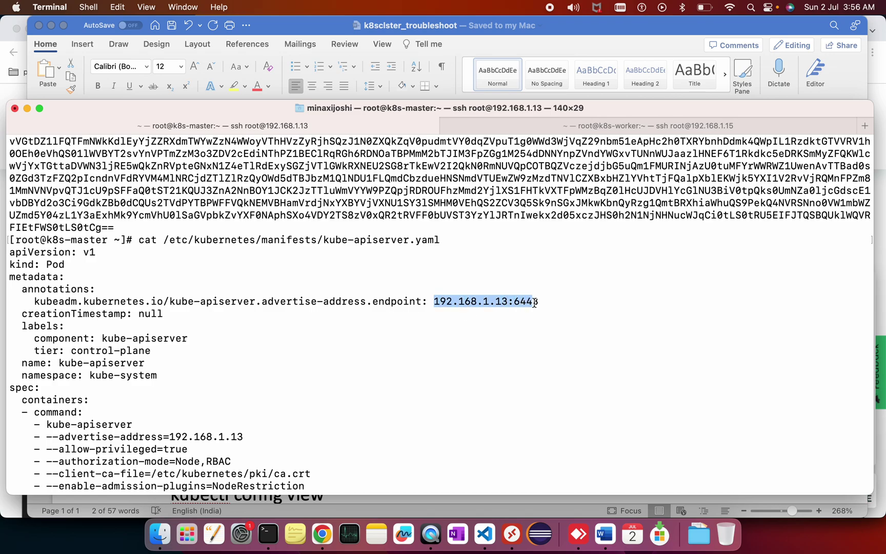
double_click(525, 303)
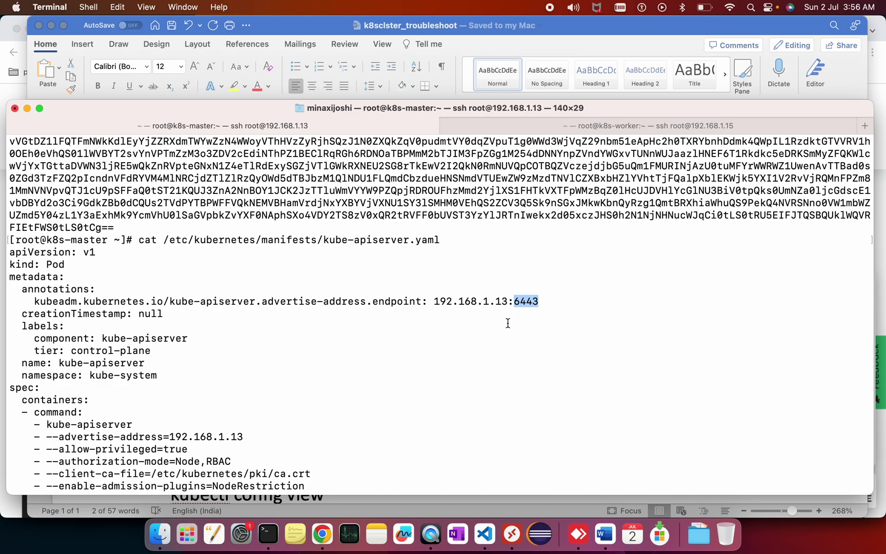
scroll(388, 373, down, 5)
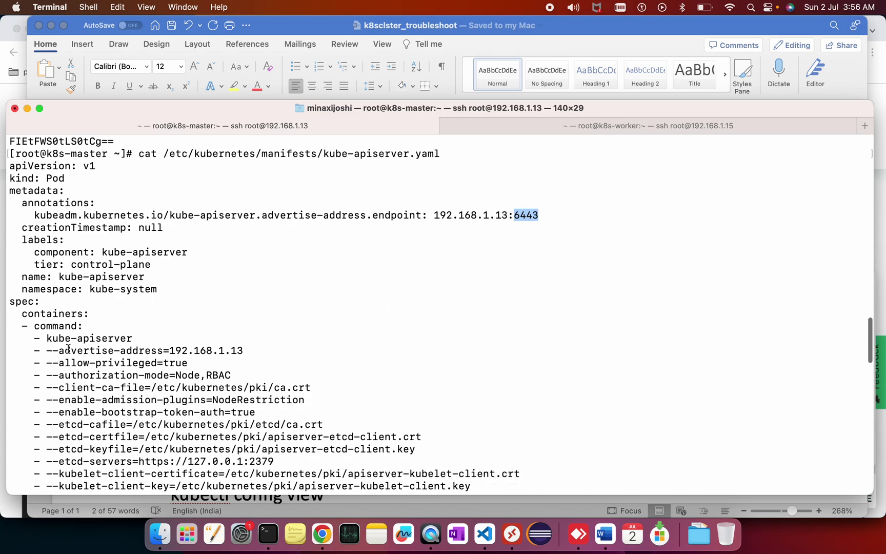
drag(60, 350, 246, 350)
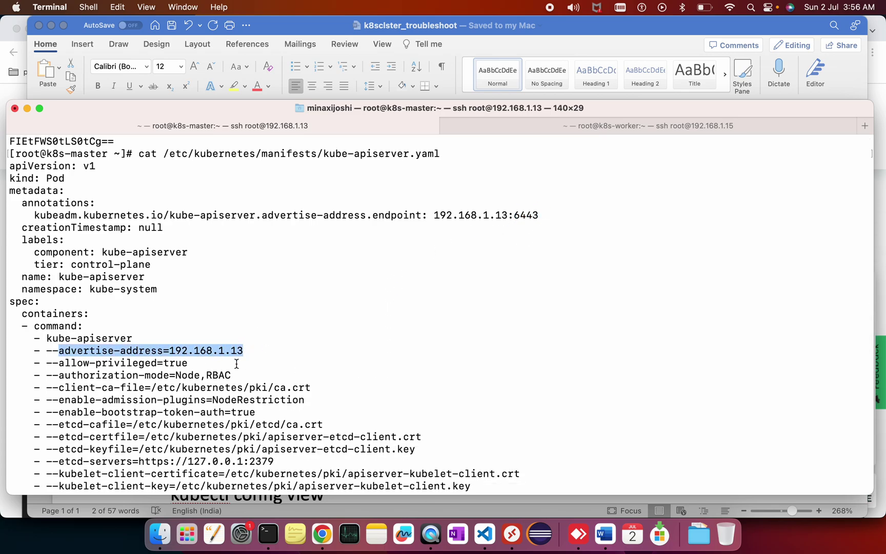
scroll(236, 364, down, 10)
scroll(236, 364, down, 3)
scroll(236, 364, down, 5)
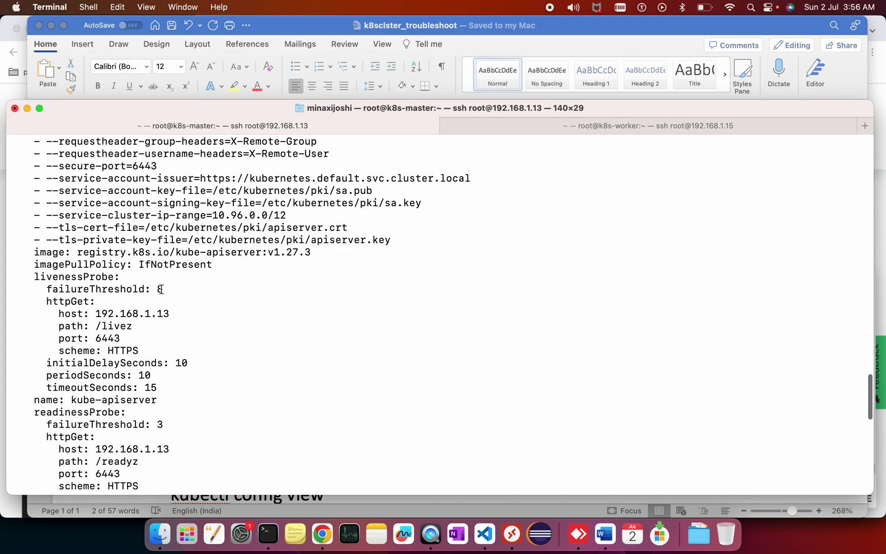
scroll(267, 323, down, 10)
scroll(266, 324, down, 4)
scroll(267, 324, down, 5)
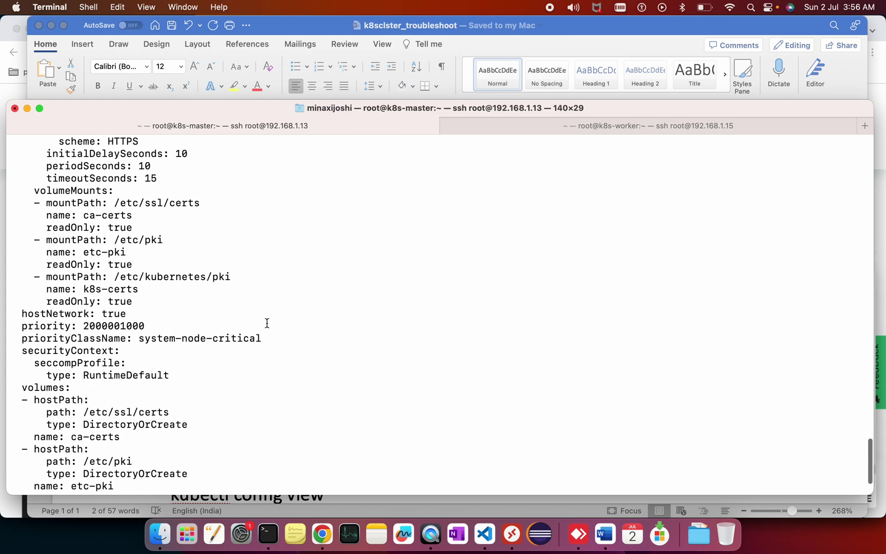
scroll(266, 323, down, 6)
scroll(266, 323, up, 8)
scroll(267, 323, up, 6)
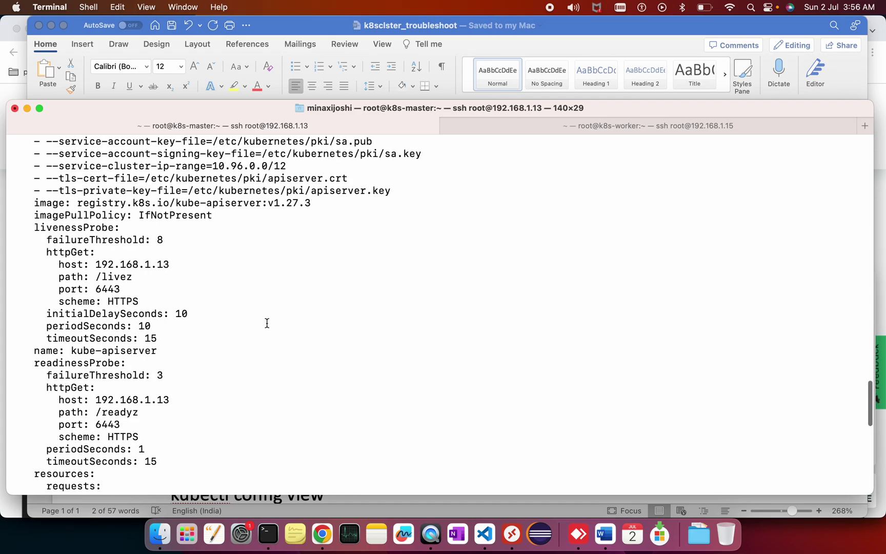
drag(102, 398, 172, 399)
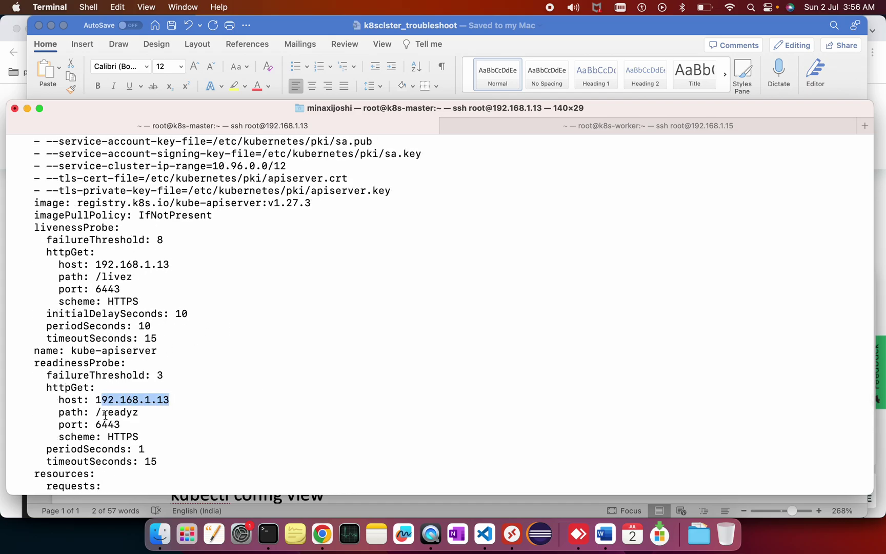
drag(100, 264, 169, 265)
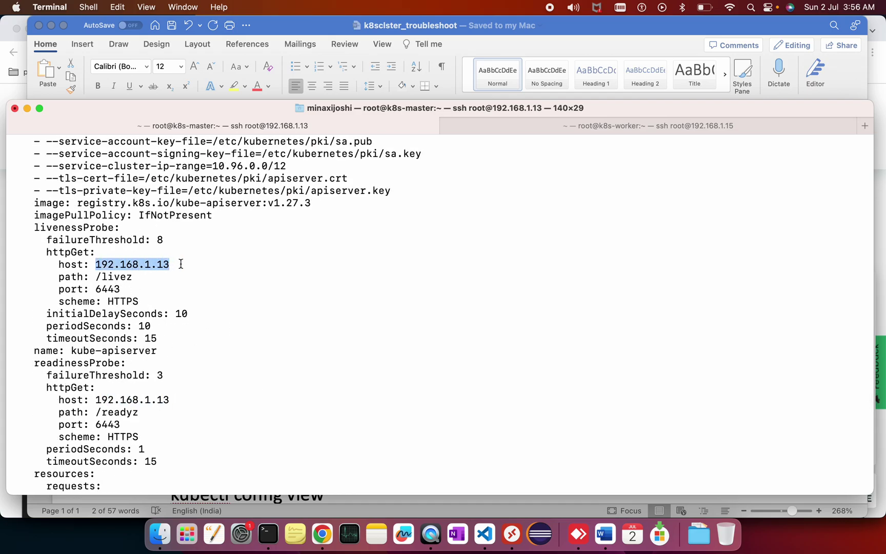
scroll(165, 286, down, 5)
scroll(165, 286, up, 5)
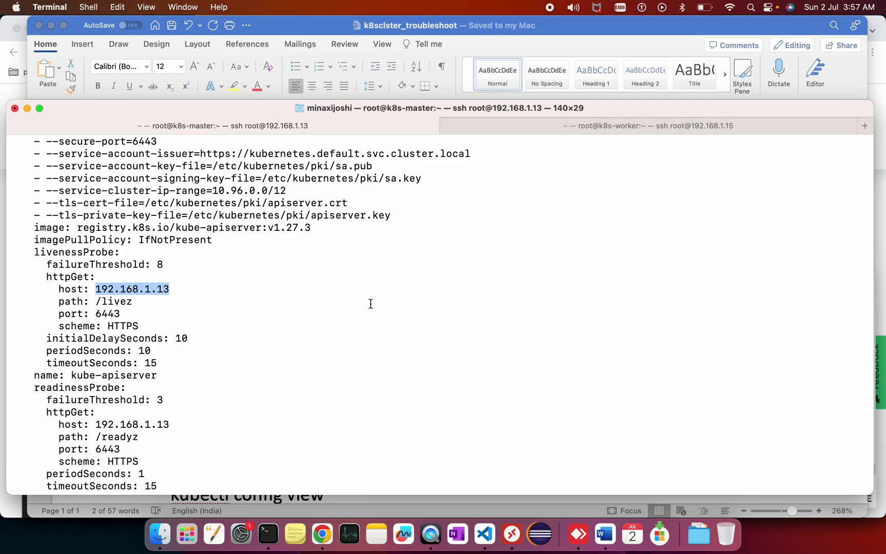
scroll(235, 285, down, 10)
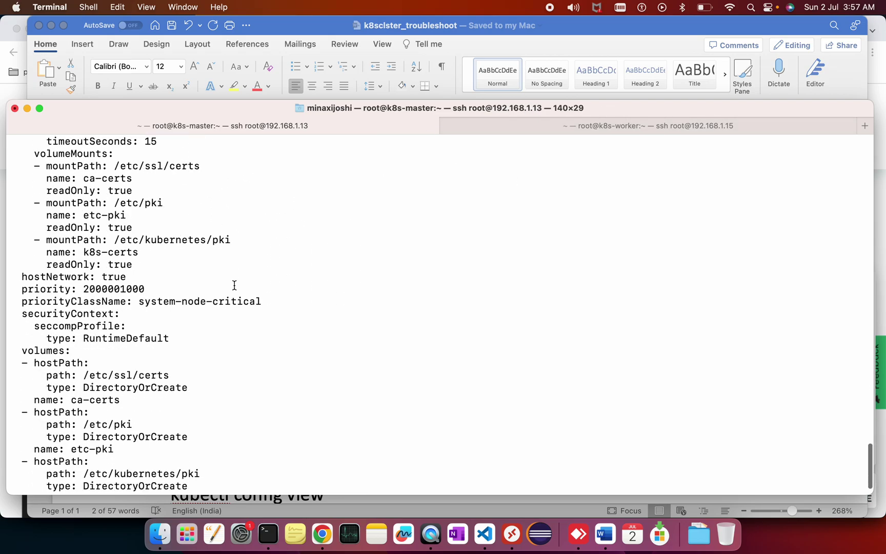
- Review the checklist's kubeadm init step and highlight the pod network CIDR
key(super+Tab)
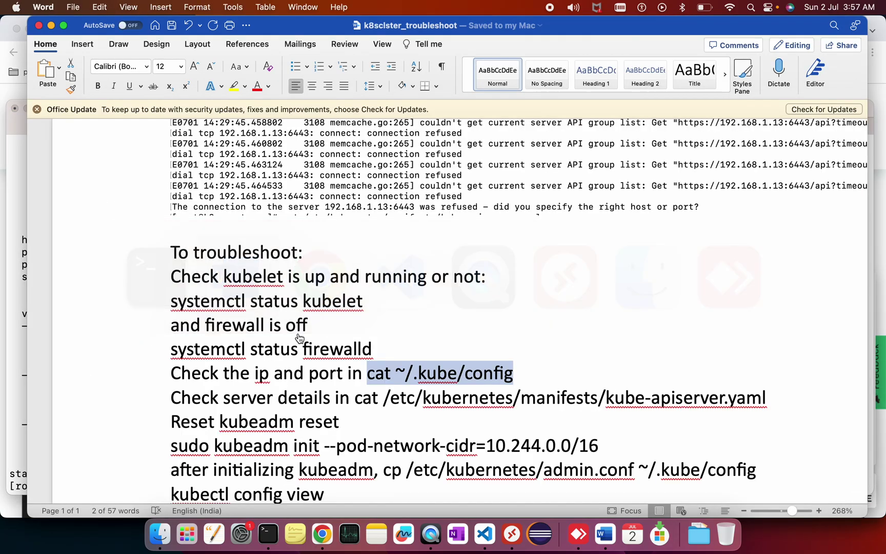
scroll(388, 422, down, 2)
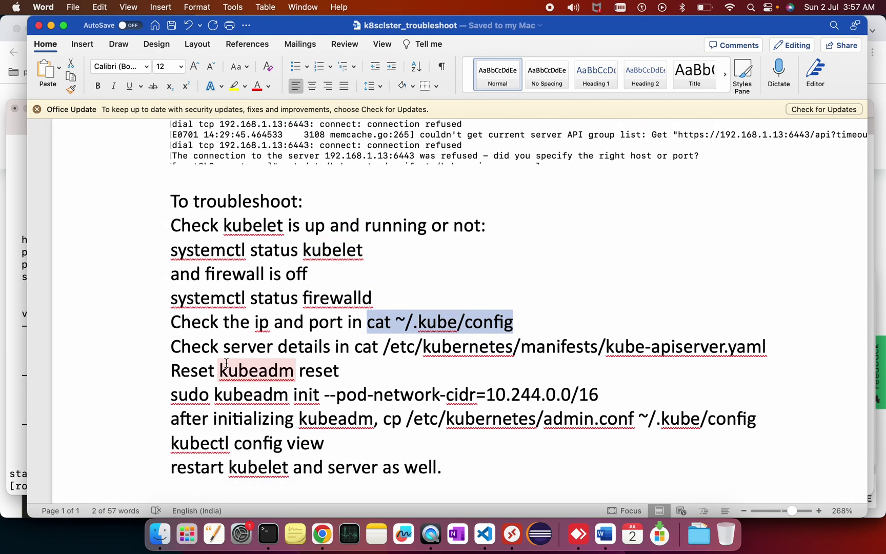
key(super+Tab)
key(super+Tab)
key(super+Tab)
key(super+Tab)
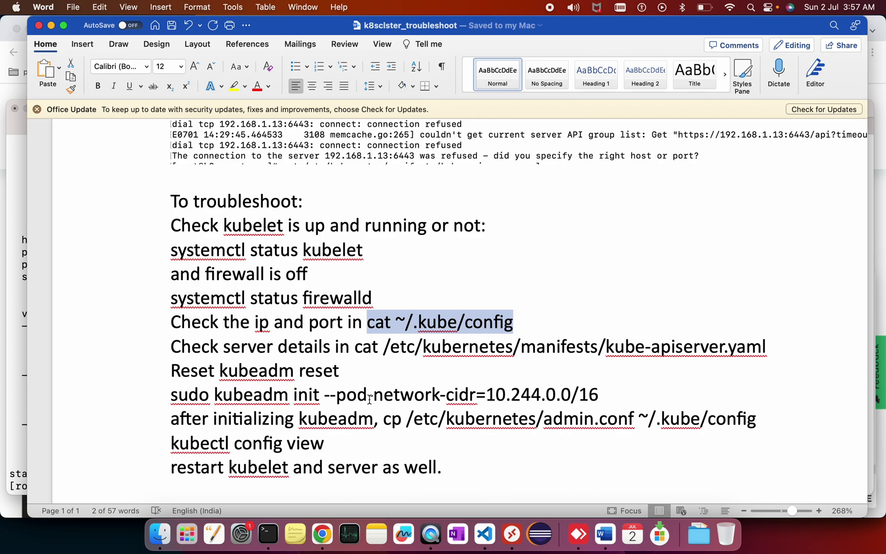
drag(487, 394, 572, 394)
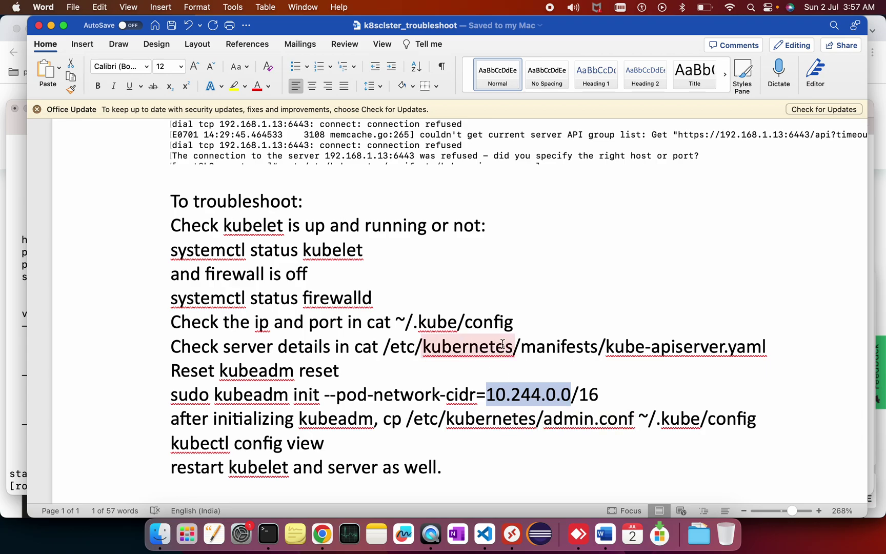
- Highlight admin.conf, cat ~/.kube/config and the kubectl config command in the checklist
drag(635, 423, 545, 422)
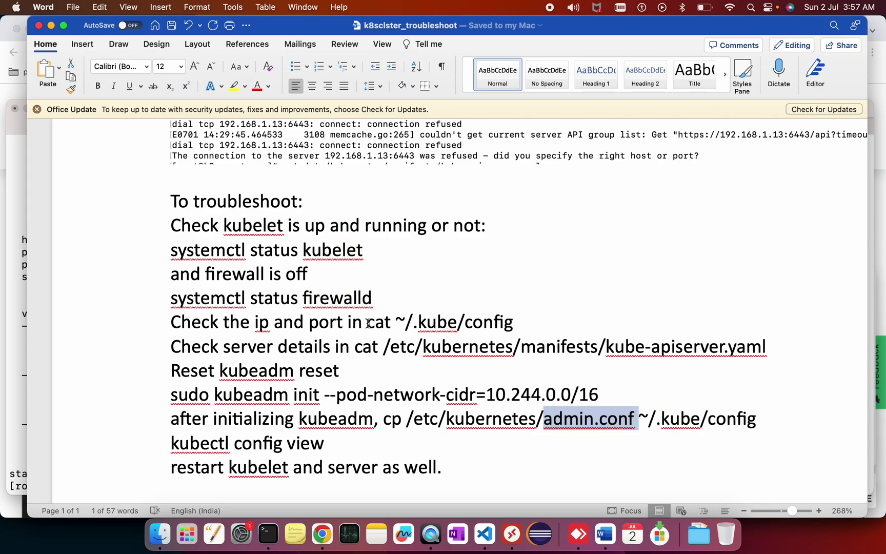
drag(368, 323, 512, 323)
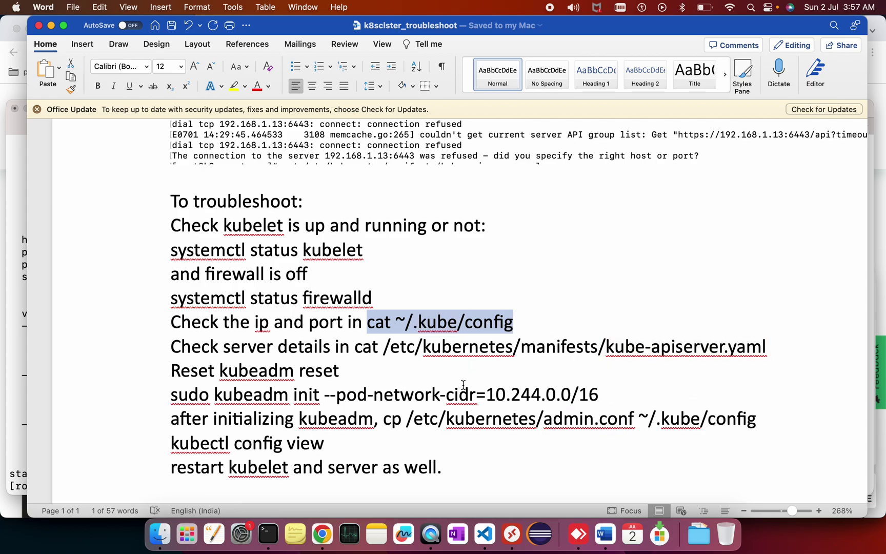
drag(172, 444, 329, 448)
- Run kubectl config view from the checklist and confirm the server is 192.168.1.13:6443
key(super+c)
key(super+Tab)
key(super+v)
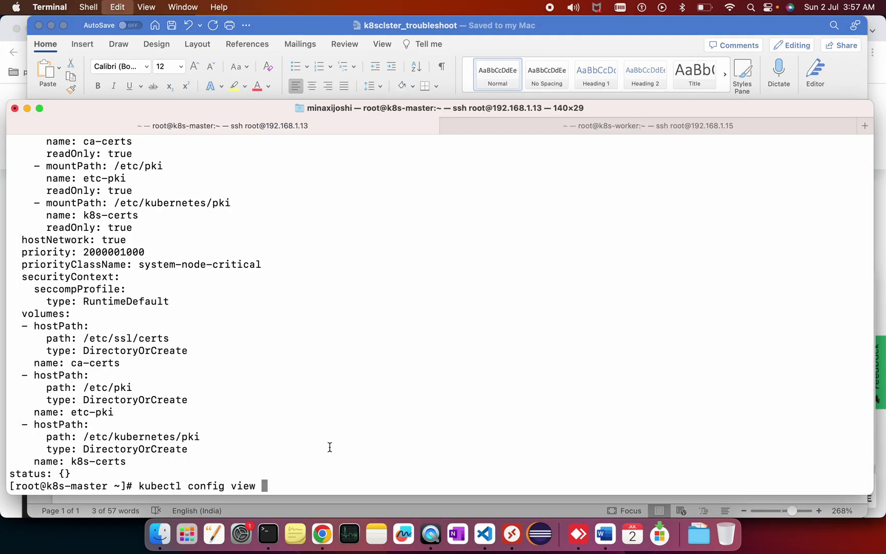
key(Return)
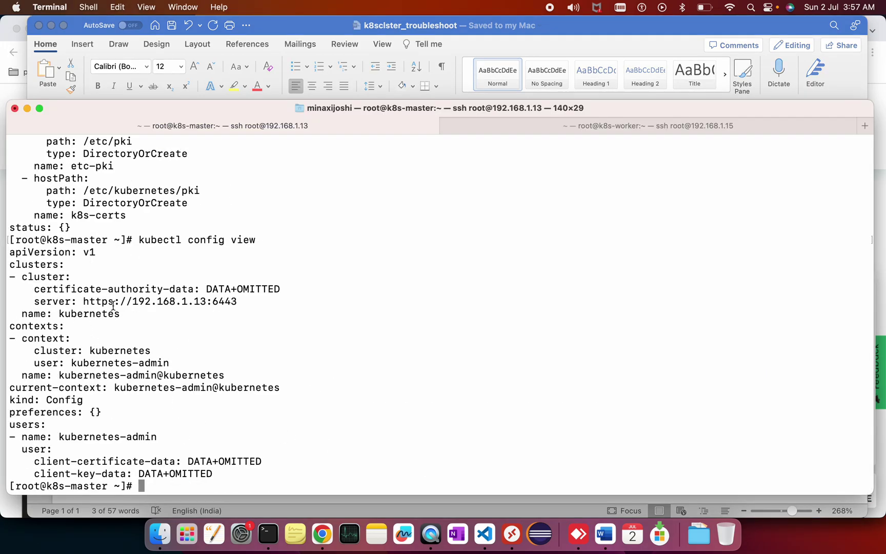
drag(134, 299, 206, 300)
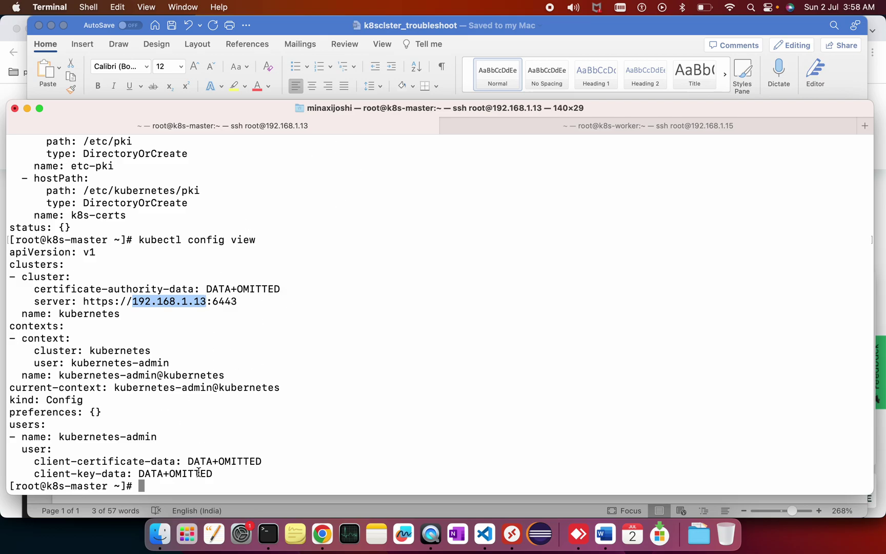
- Compare the config output against the checklist in Word
key(super+Tab)
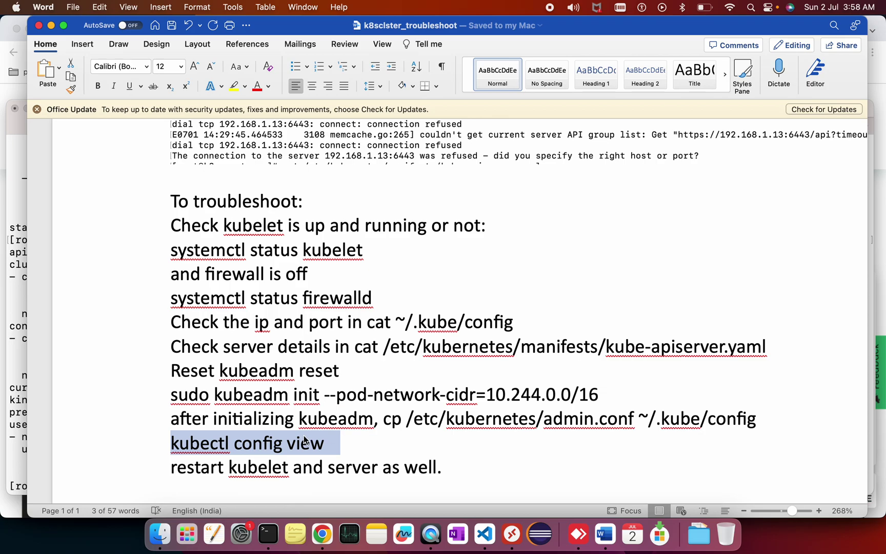
key(super+Tab)
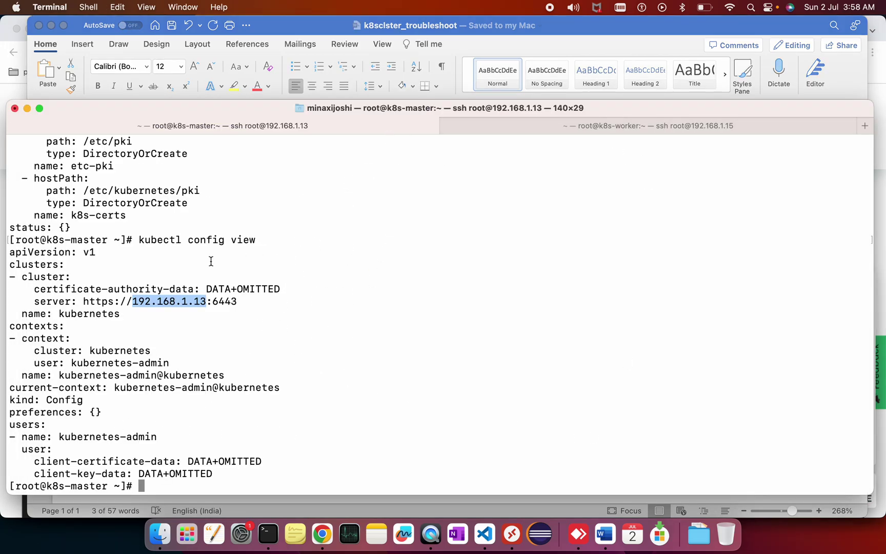
key(super+Tab)
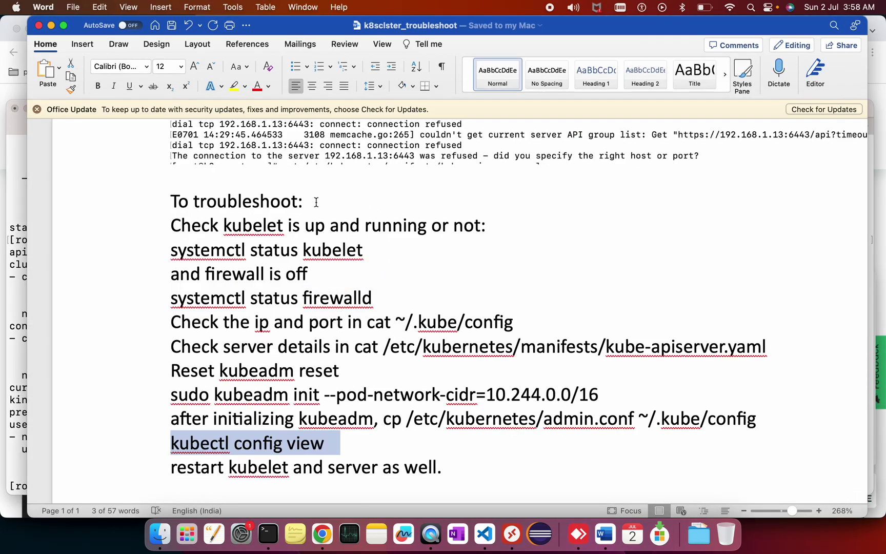
- Run kubectl get nodes, listing k8s-master and k8s-worker both Ready on v1.27.2
key(super+Tab)
text(kube)
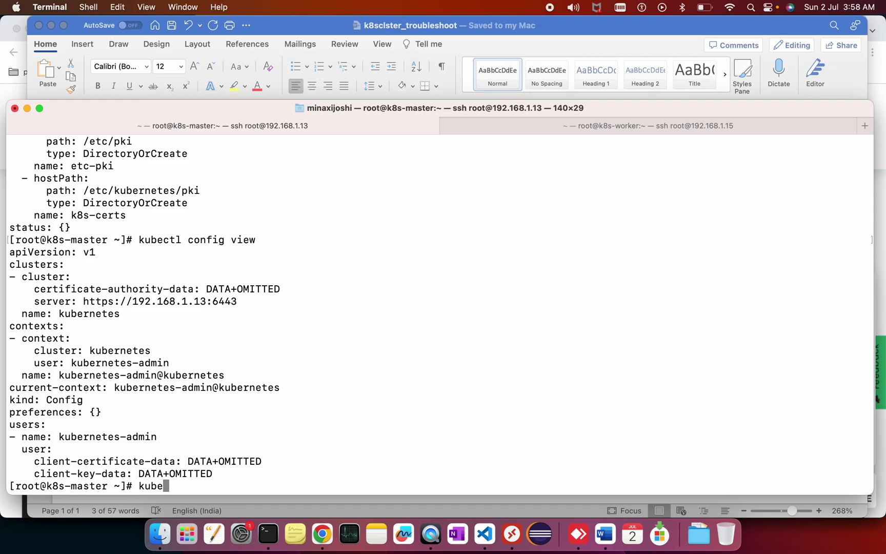
text(ctl)
key(BackSpace)
key(BackSpace)
key(BackSpace)
text(ctl )
text(get no)
text(des)
key(Return)
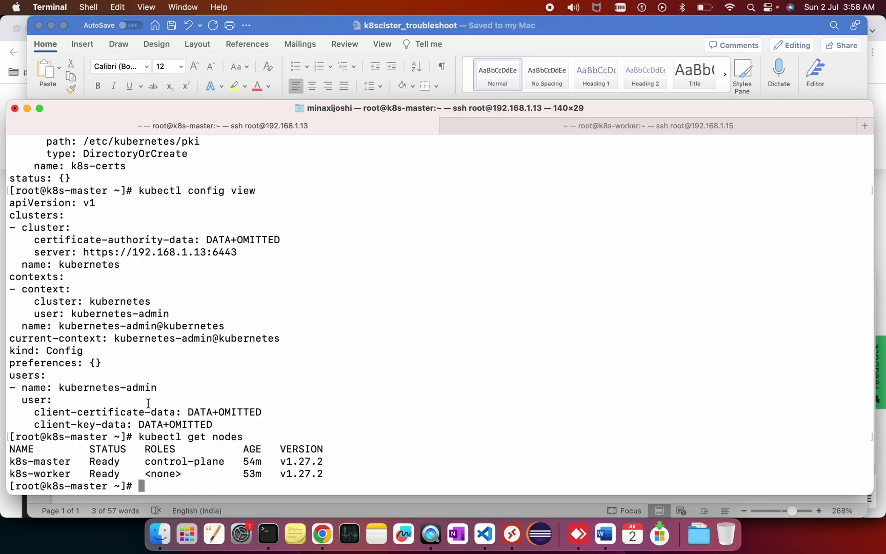